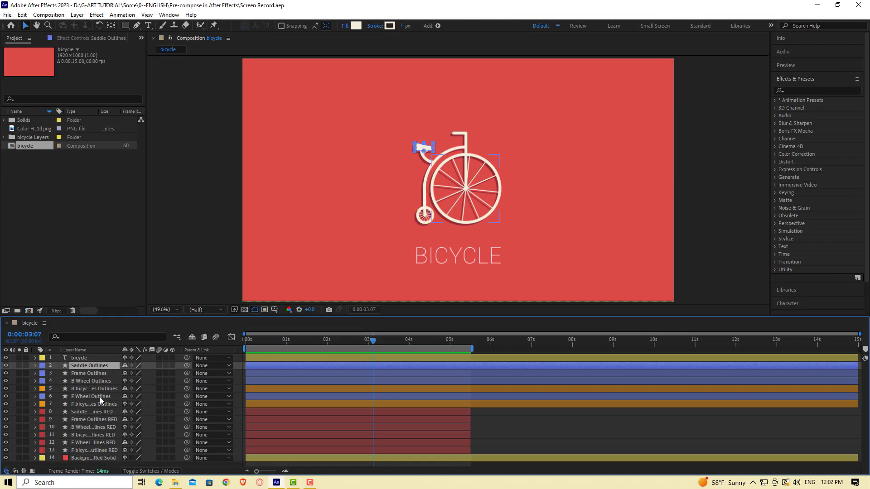
# - Select the outline layers from Saddle Outlines to F bicycle Outlines and toggle their visibility off and on to inspect them
pyautogui.keyDown('shift'); pyautogui.click(99, 403); pyautogui.keyUp('shift')
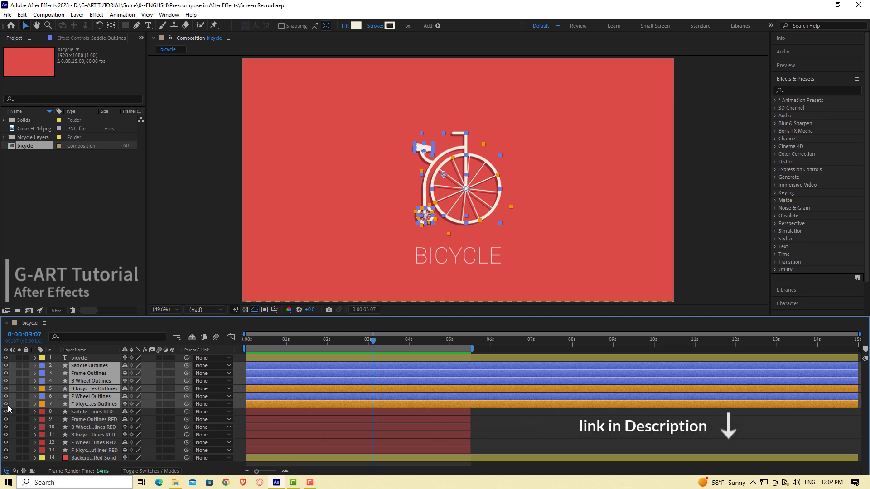
pyautogui.click(7, 404)
pyautogui.click(7, 405)
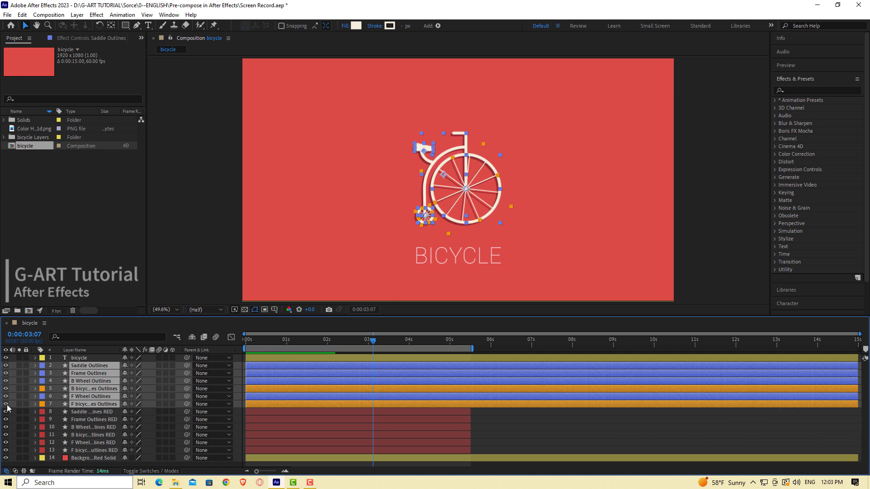
pyautogui.click(7, 405)
pyautogui.click(7, 404)
# - Toggle the visibility of the six RED outline layers and of the bicycle text layer off and on
pyautogui.click(83, 410)
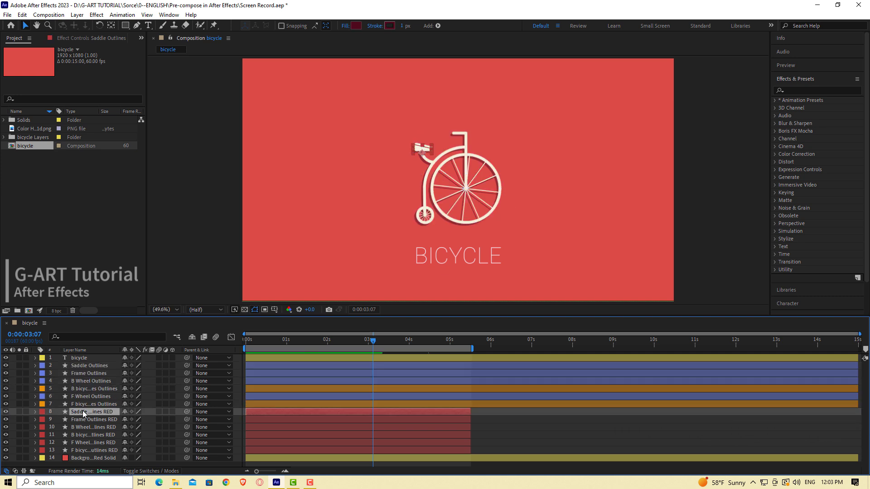
pyautogui.keyDown('shift'); pyautogui.click(84, 450); pyautogui.keyUp('shift')
pyautogui.click(7, 413)
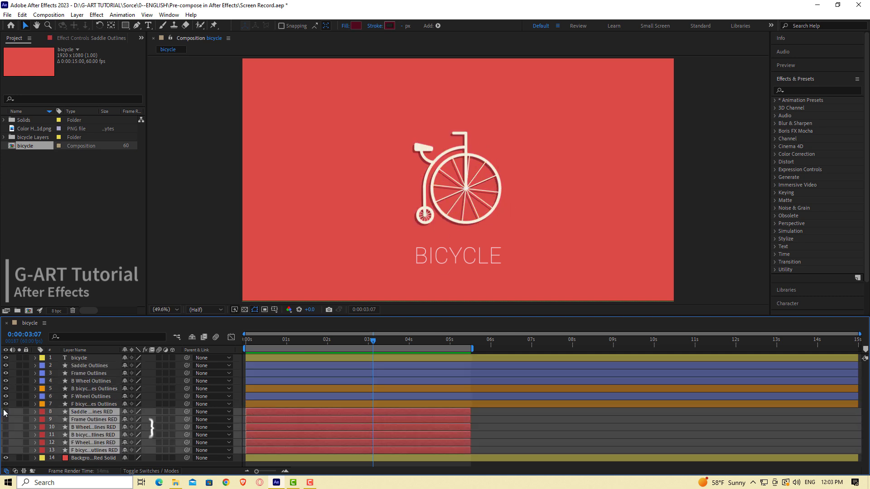
pyautogui.click(6, 412)
pyautogui.click(6, 413)
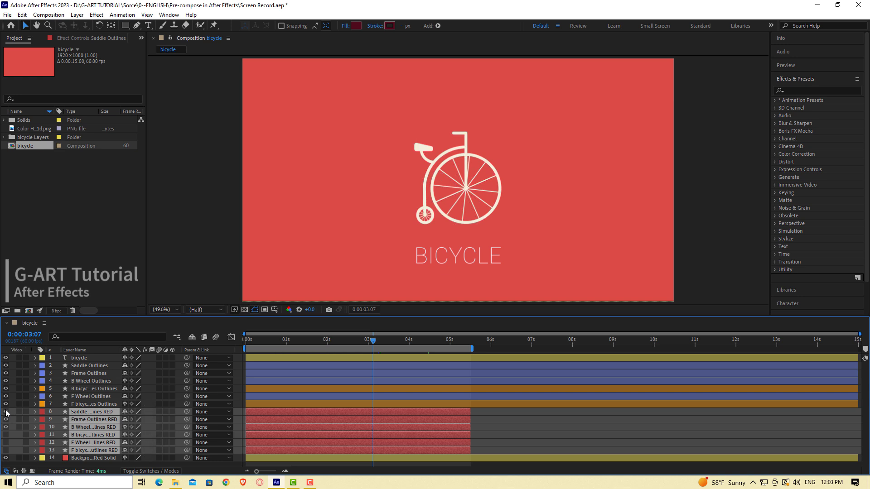
pyautogui.click(6, 412)
pyautogui.click(8, 357)
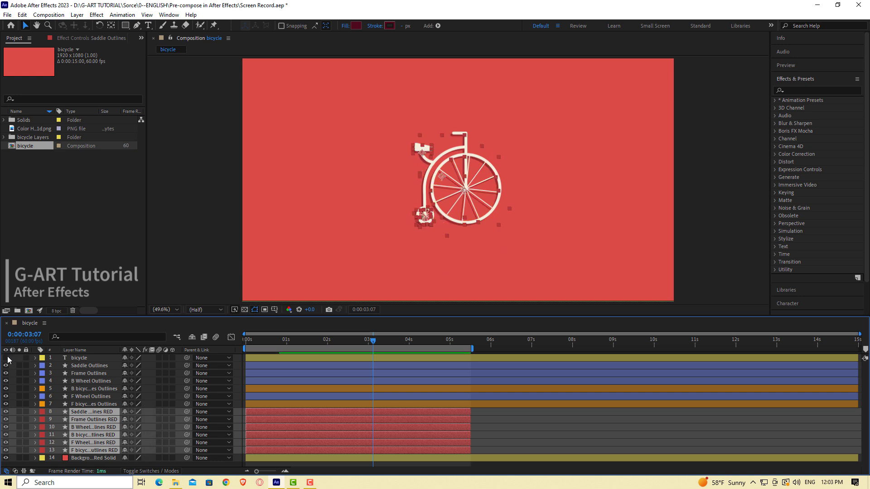
pyautogui.click(7, 357)
# - Reveal the keyframes of all layers in the bicycle composition and preview the animation
pyautogui.press('space')
pyautogui.click(508, 424)
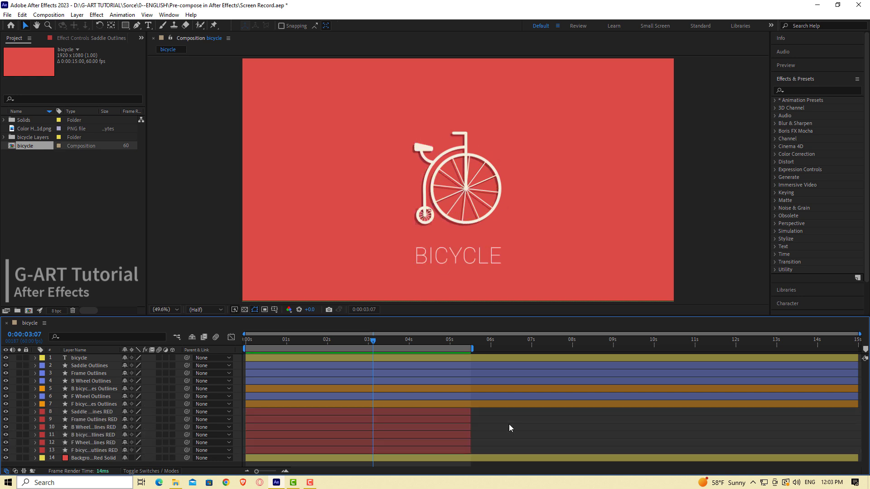
pyautogui.press('u')
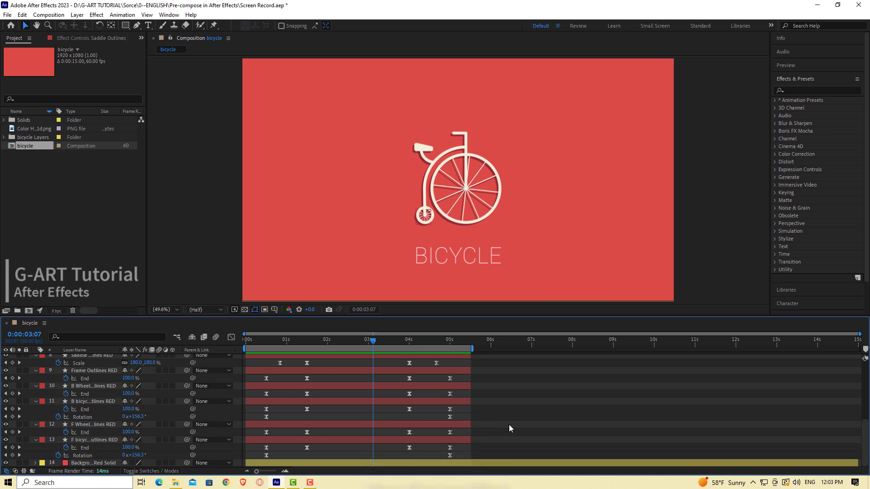
pyautogui.scroll(3, 509, 425)
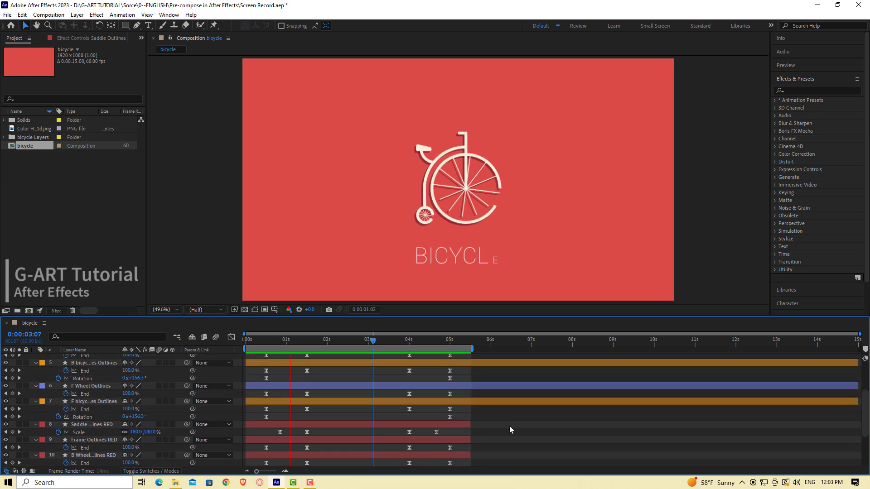
pyautogui.press('space')
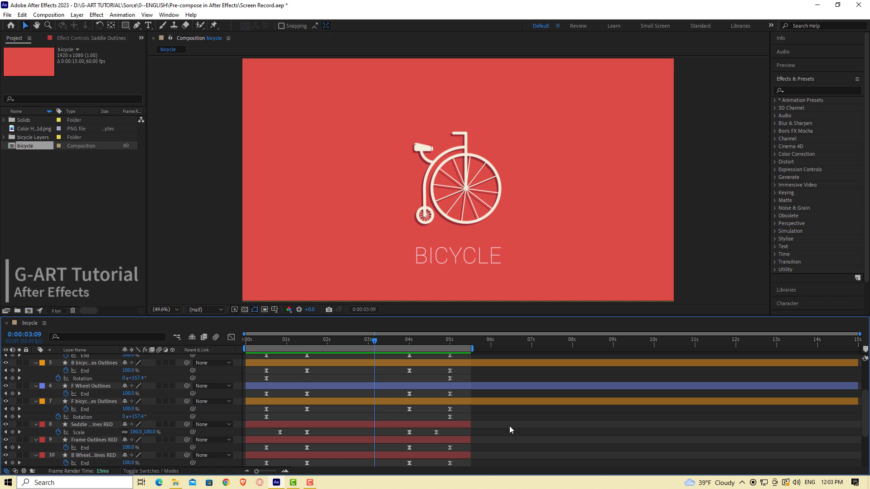
# - Pre-compose the six RED outline layers as "Red Shapes", moving all attributes and adjusting the duration to the selected layers' time span
pyautogui.click(85, 424)
pyautogui.scroll(-3, 89, 422)
pyautogui.keyDown('shift'); pyautogui.click(94, 440); pyautogui.keyUp('shift')
pyautogui.keyDown('shift'); pyautogui.click(94, 441); pyautogui.keyUp('shift')
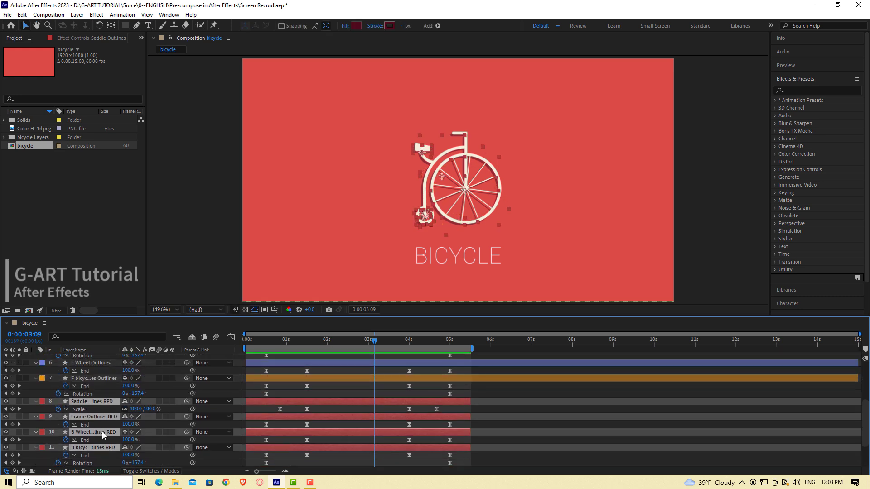
pyautogui.scroll(1, 102, 431)
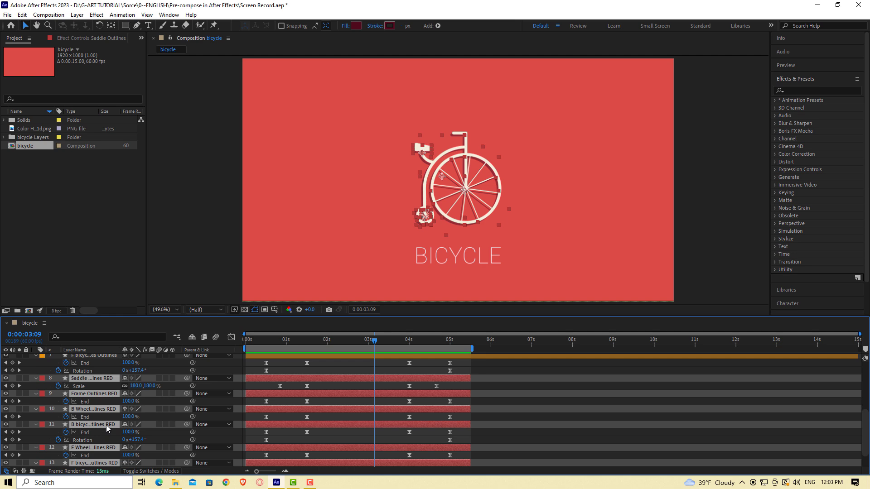
pyautogui.rightClick(106, 425)
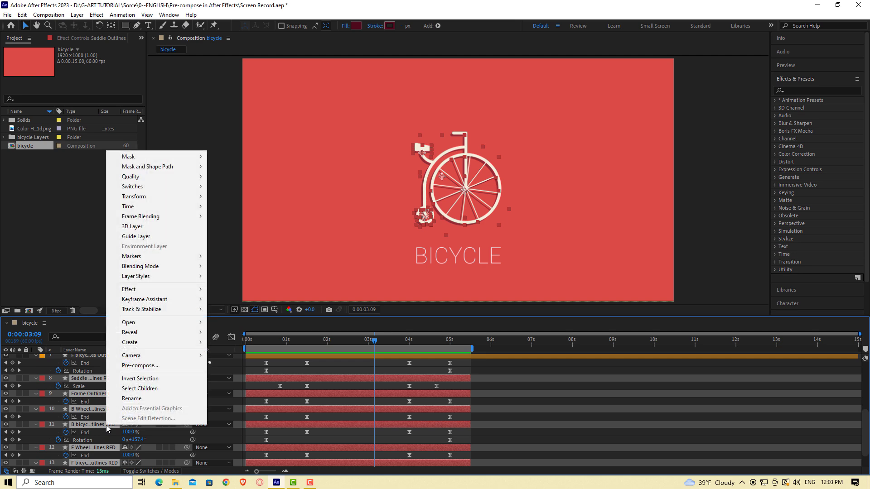
pyautogui.click(168, 368)
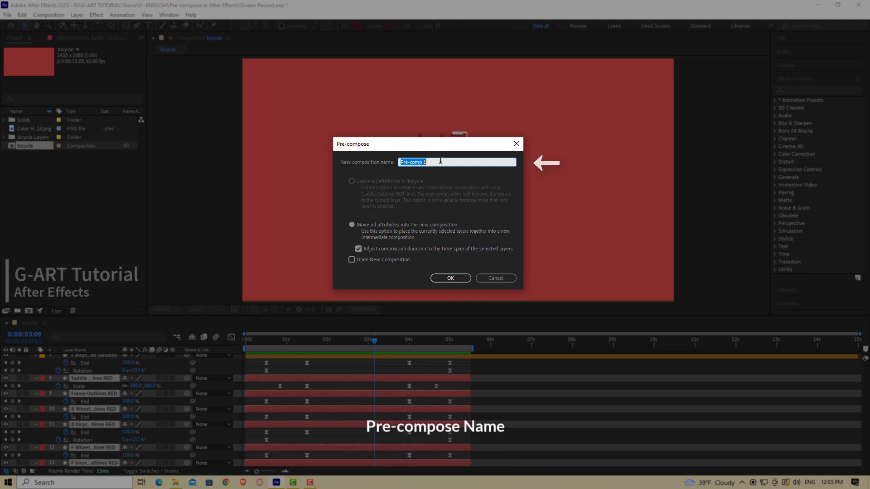
pyautogui.write('Red Shapes')
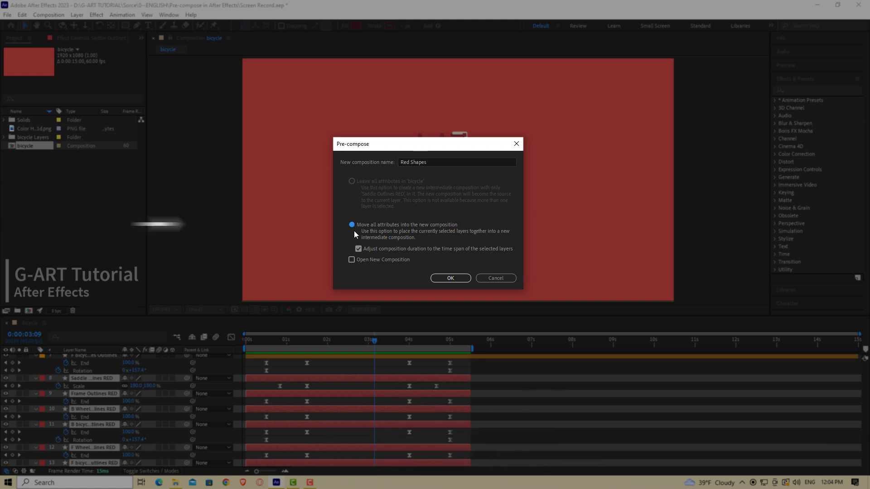
pyautogui.click(359, 248)
pyautogui.click(359, 249)
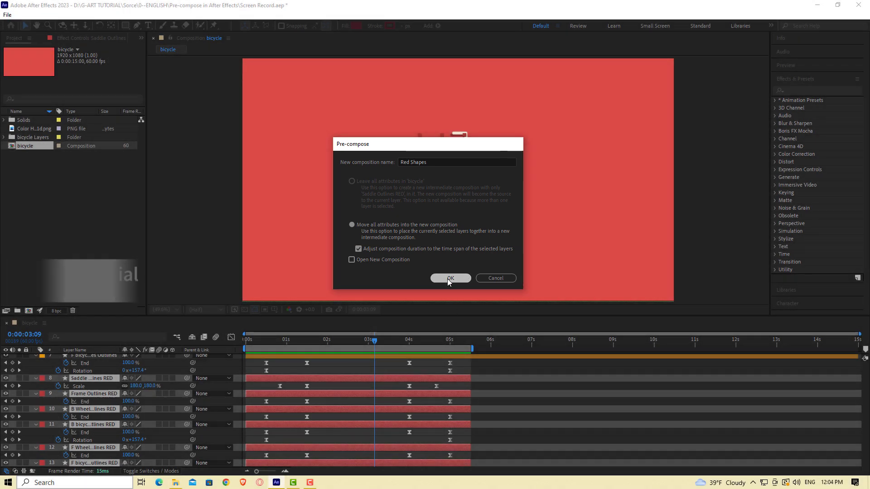
pyautogui.click(449, 278)
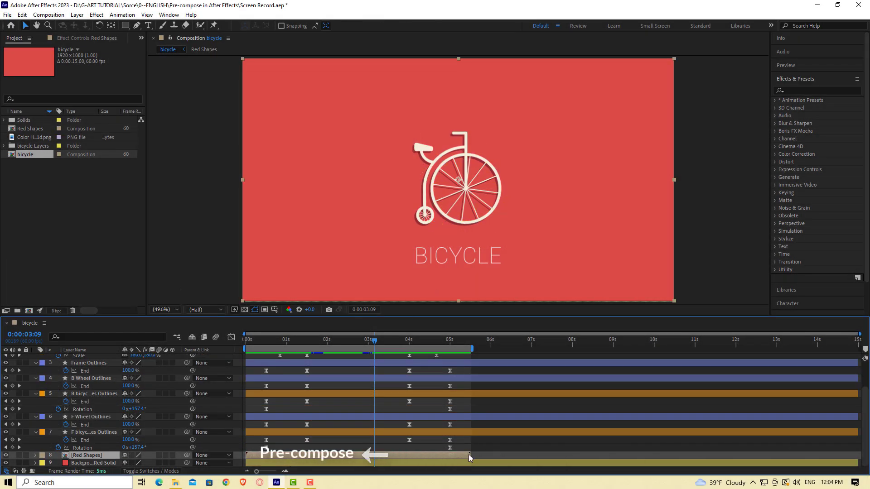
# - Open the Red Shapes pre-composition and reveal and select the keyframes of all its layers
pyautogui.click(470, 341)
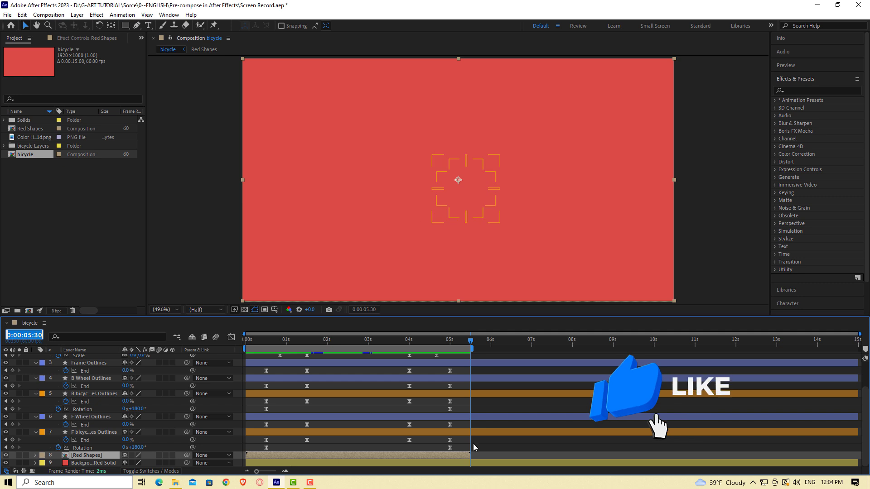
pyautogui.click(346, 341)
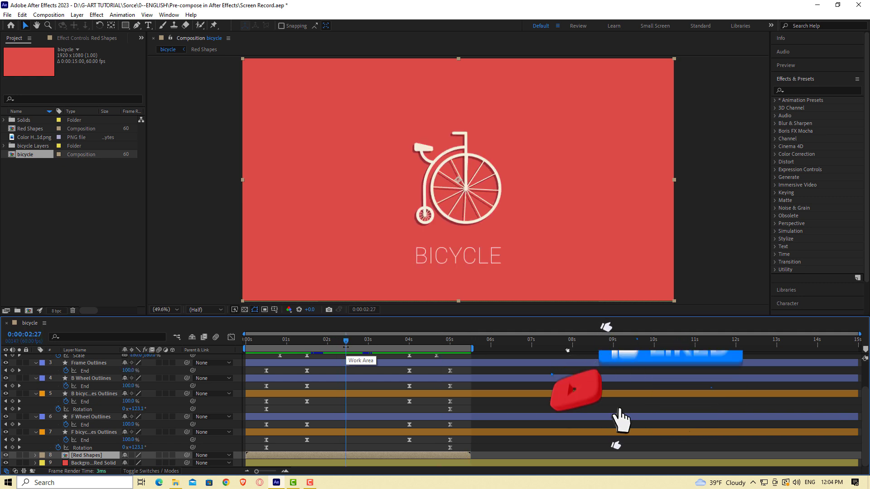
pyautogui.doubleClick(99, 456)
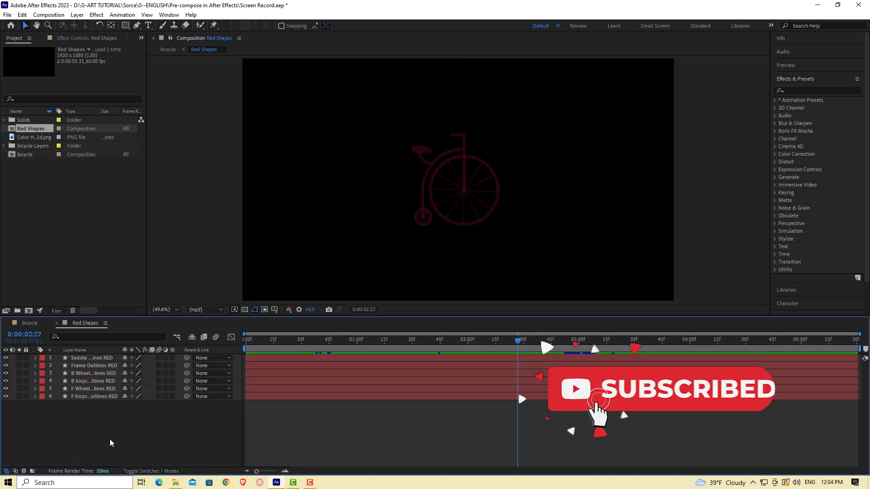
pyautogui.moveTo(109, 439); pyautogui.dragTo(88, 356)
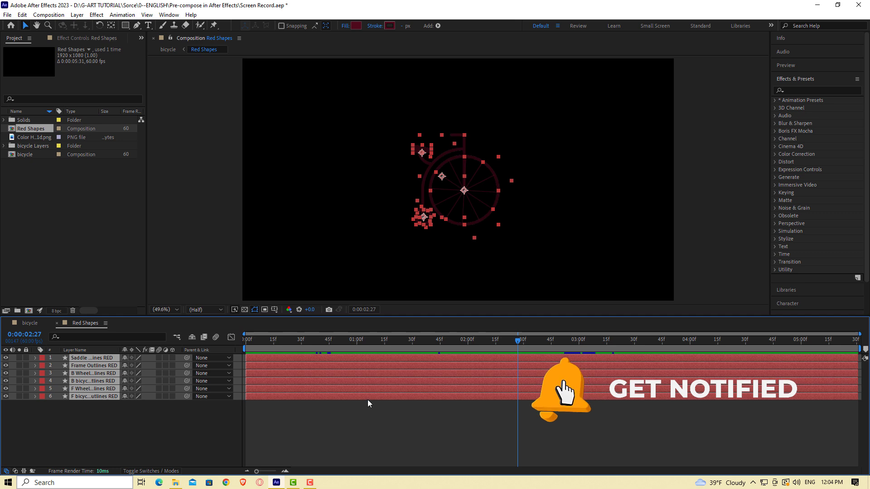
pyautogui.press('u')
pyautogui.moveTo(284, 363); pyautogui.dragTo(823, 456)
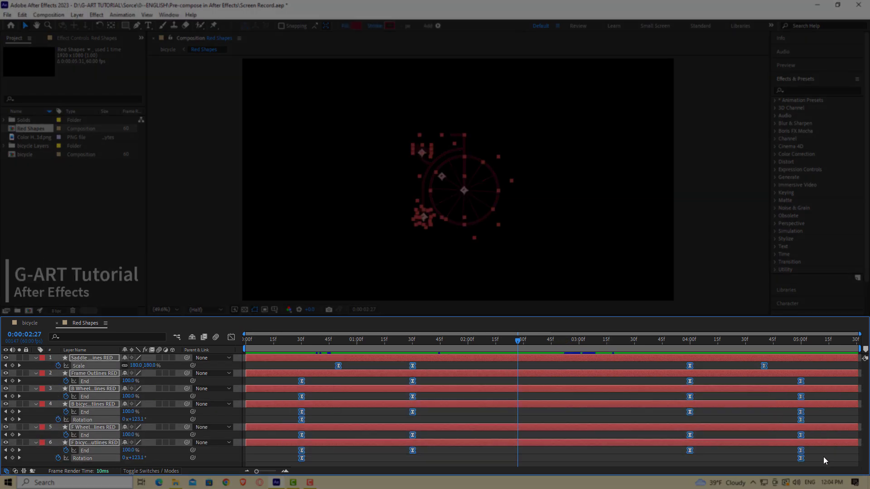
# - Return to the bicycle composition, collapse its layers and examine the Transform properties of the Red Shapes layer
pyautogui.click(43, 325)
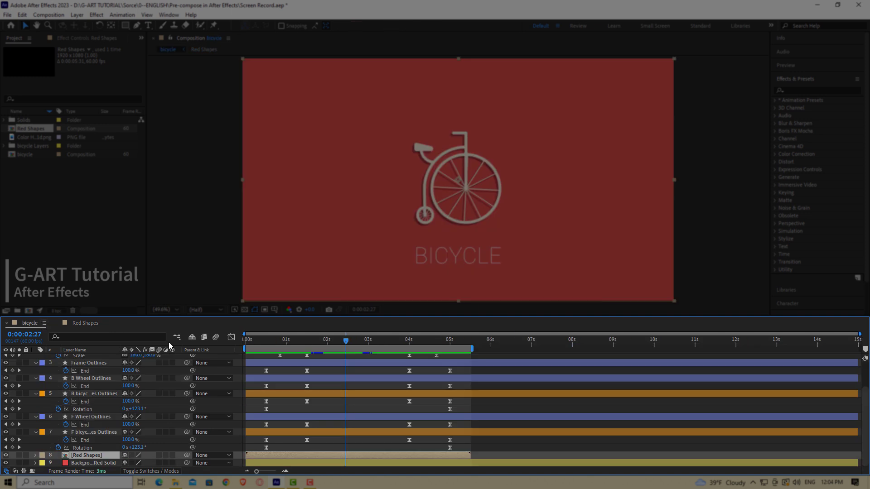
pyautogui.click(354, 443)
pyautogui.press('u')
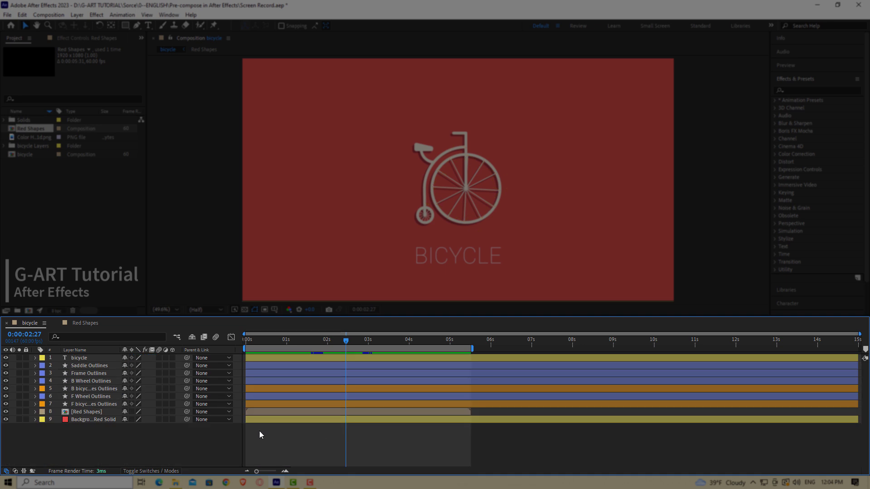
pyautogui.click(35, 412)
pyautogui.click(41, 420)
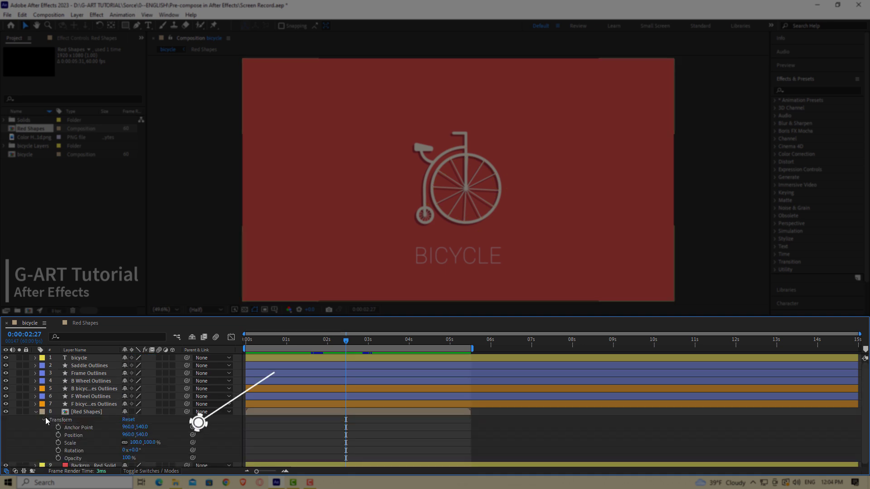
pyautogui.click(43, 421)
pyautogui.click(36, 412)
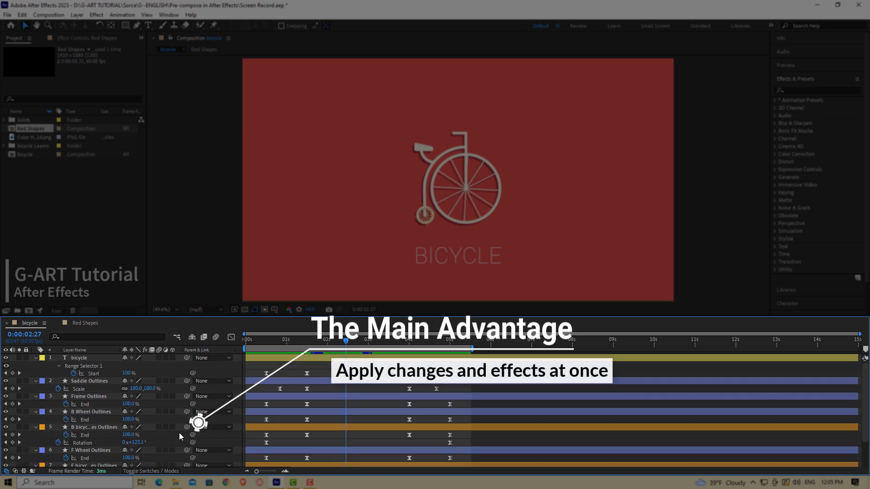
# - Switch to the Red Shapes composition and preview its animation
pyautogui.click(86, 324)
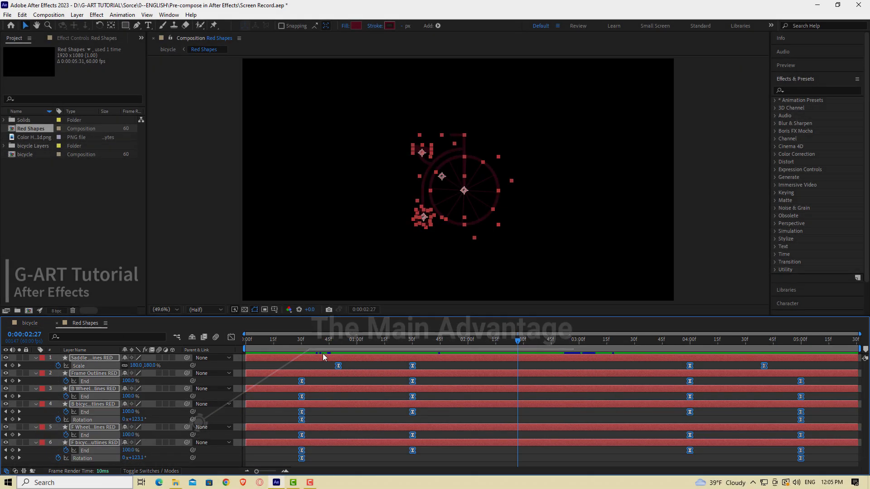
pyautogui.click(499, 368)
pyautogui.press('space')
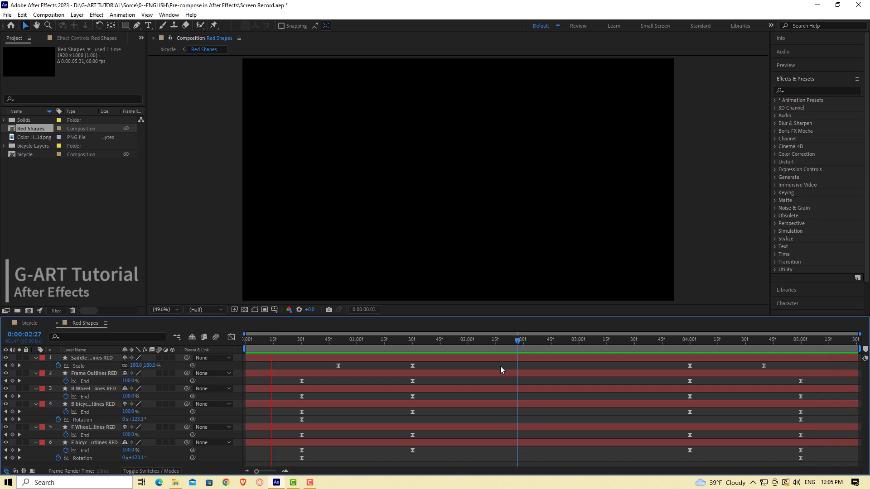
pyautogui.press('space')
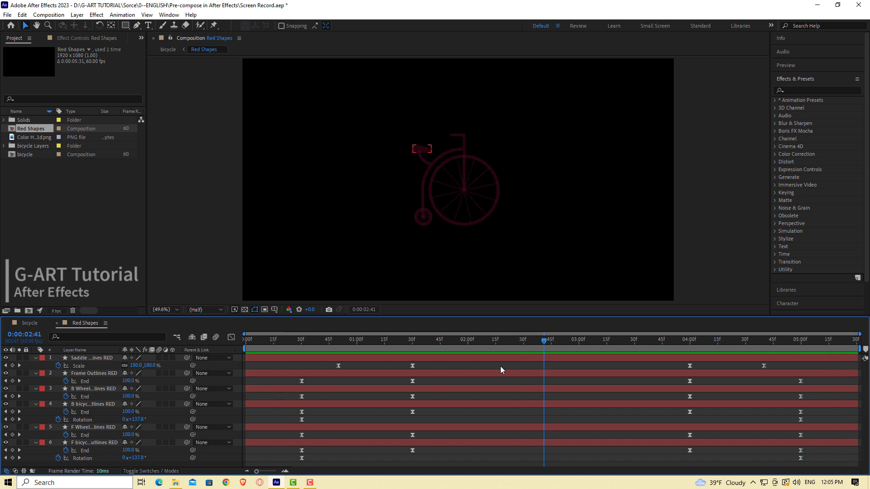
# - Set the stroke colour of the B Wheel Outlines RED layer to white, FFFFFF
pyautogui.click(95, 388)
pyautogui.click(390, 25)
pyautogui.moveTo(594, 157); pyautogui.dragTo(558, 128)
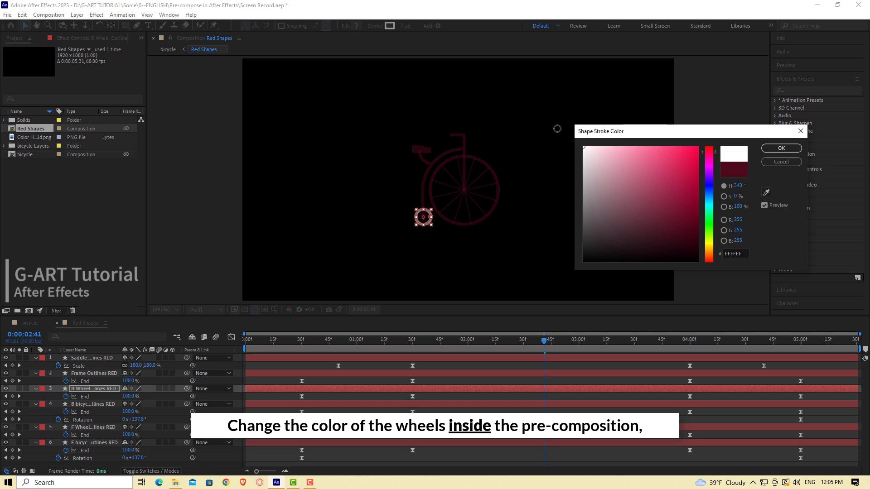
pyautogui.press('Return')
# - Change the stroke colour of the F Wheel Outlines RED layer to white as well
pyautogui.click(104, 427)
pyautogui.click(389, 26)
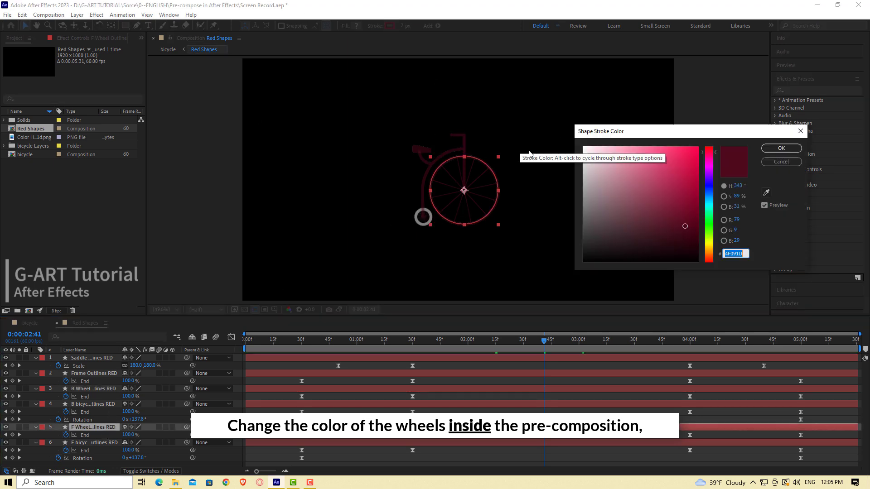
pyautogui.moveTo(684, 224); pyautogui.dragTo(585, 154)
pyautogui.press('Return')
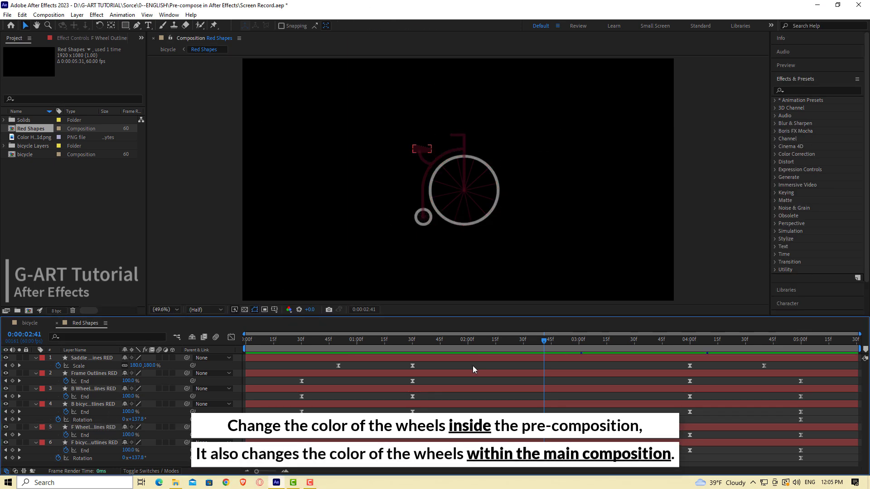
# - In the bicycle composition, hide the outline layers 2 to 7 and preview the recoloured Red Shapes animation
pyautogui.click(40, 325)
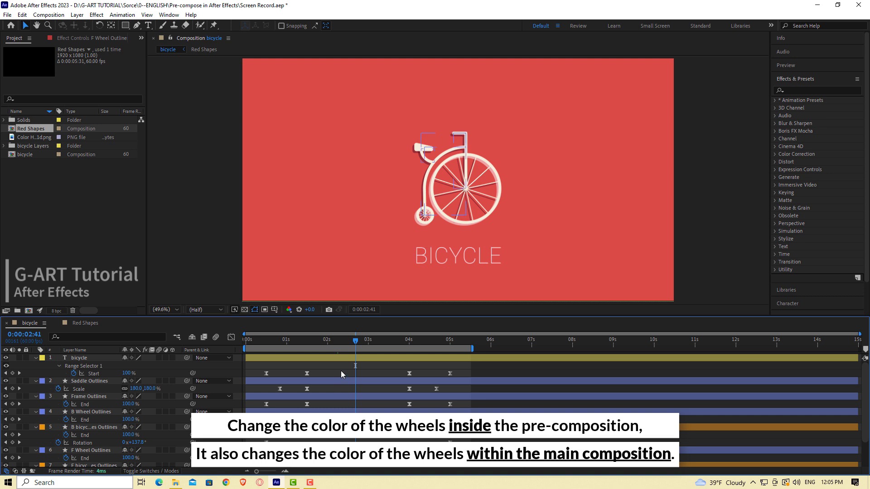
pyautogui.press('u')
pyautogui.moveTo(6, 365); pyautogui.dragTo(4, 405)
pyautogui.click(5, 411)
pyautogui.press('space')
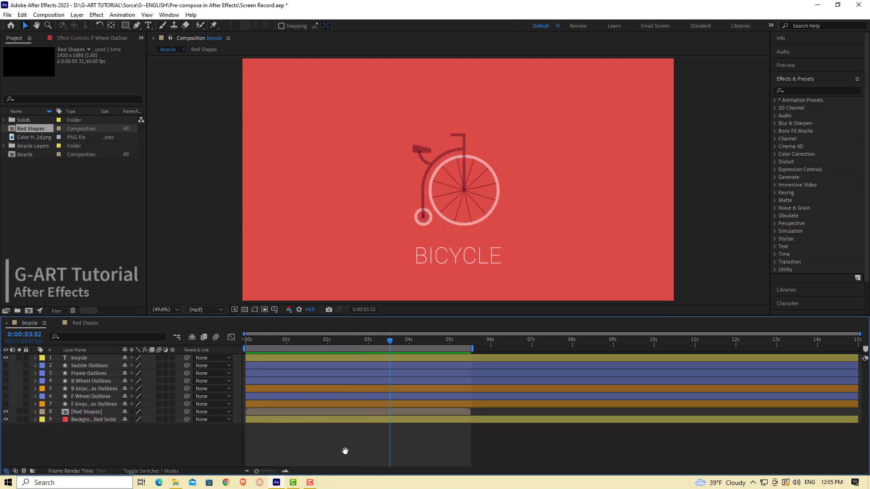
pyautogui.press('space')
# - Find the Roughen Edges effect and apply it to the Red Shapes pre-composition layer
pyautogui.click(349, 412)
pyautogui.click(825, 89)
pyautogui.write('rogh')
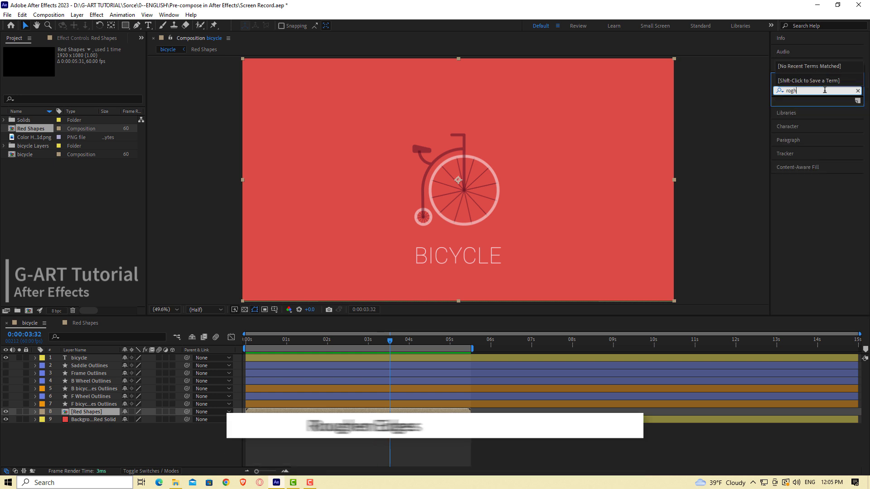
pyautogui.press('BackSpace')
pyautogui.press('BackSpace')
pyautogui.write('ugh')
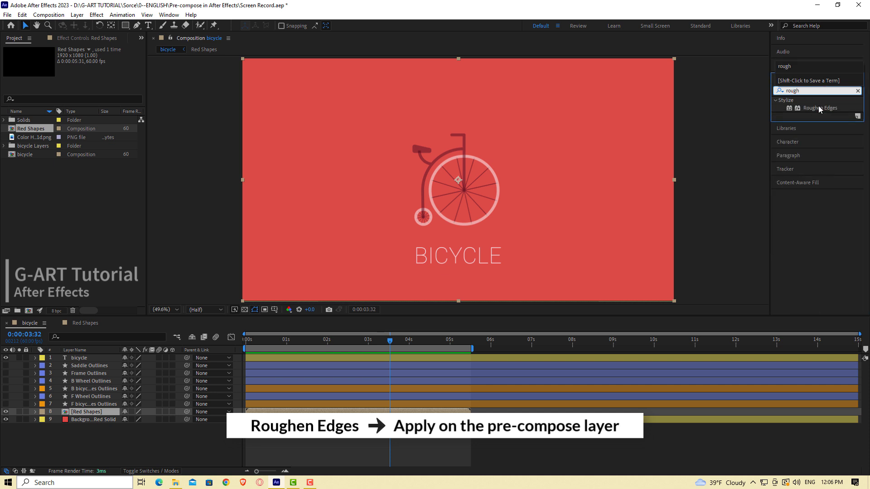
pyautogui.click(818, 107)
pyautogui.moveTo(819, 107); pyautogui.dragTo(92, 411)
# - Set the Roughen Edges effect's Edge Type to Rusty and its Stretch Width or Height to 1
pyautogui.click(108, 64)
pyautogui.click(111, 112)
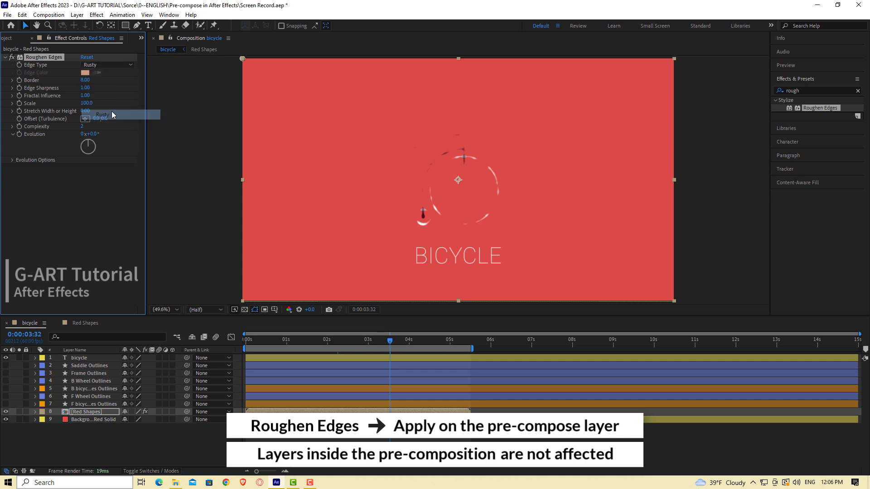
pyautogui.click(85, 111)
pyautogui.write('1')
pyautogui.press('Return')
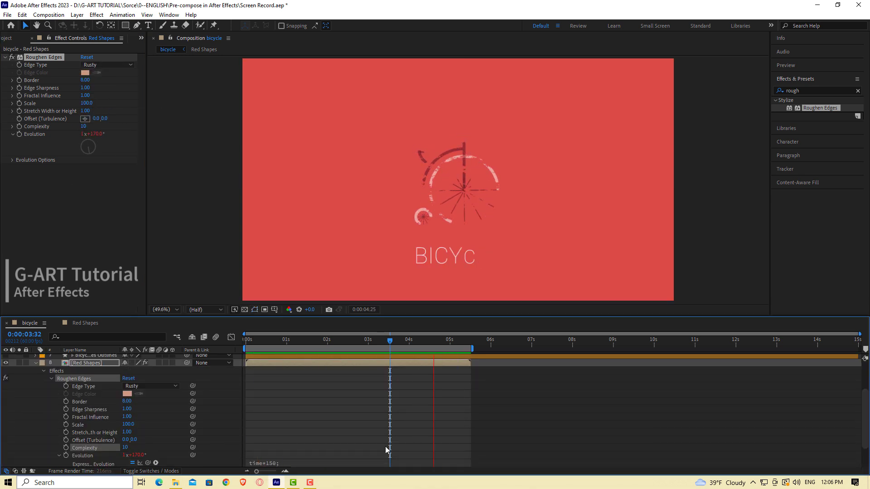
# - Inspect the layers inside the Red Shapes composition, and preview the bicycle composition with its outline layers shown
pyautogui.click(85, 322)
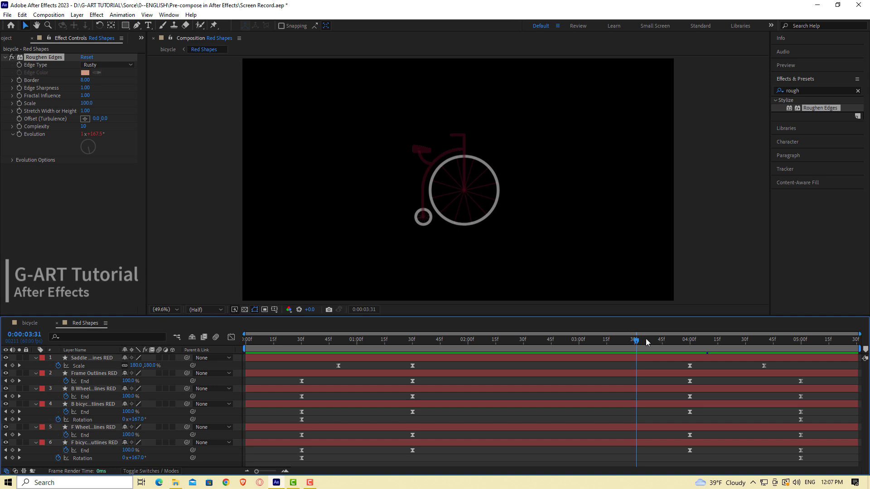
pyautogui.moveTo(556, 345)
pyautogui.mouseDown()
pyautogui.moveTo(509, 345)
pyautogui.moveTo(558, 345)
pyautogui.mouseUp()
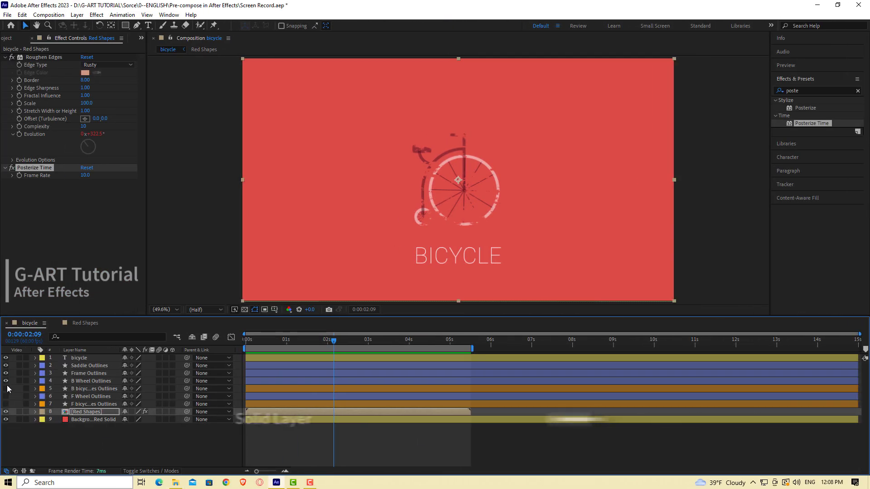
pyautogui.press('space')
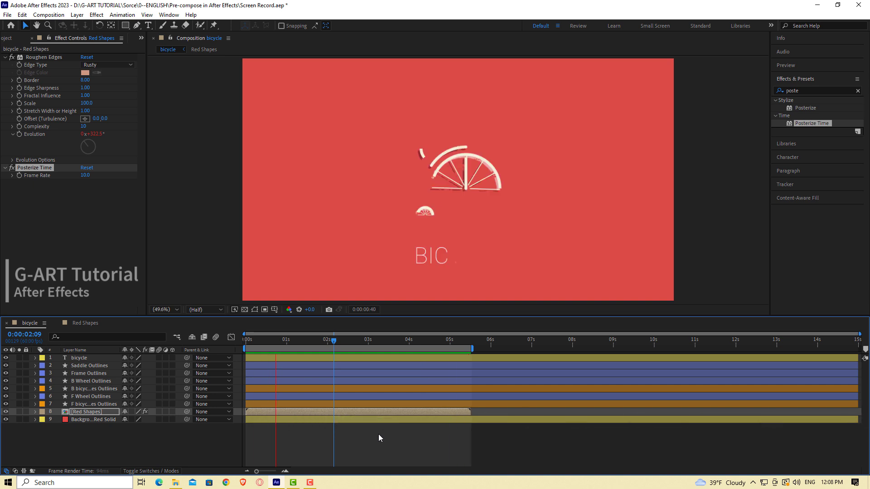
# - Animate the Background Red Solid layer's Scale with four keyframes aligned to the Saddle Outlines layer's scale keyframes
pyautogui.click(365, 420)
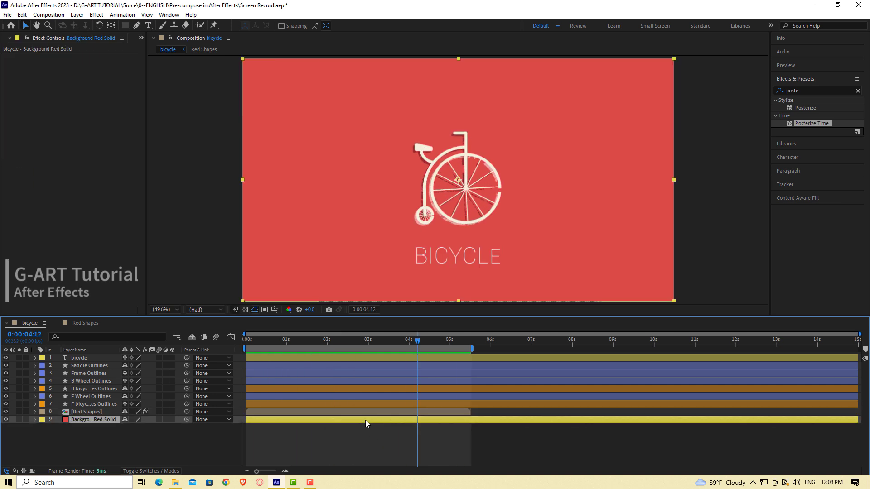
pyautogui.press('s')
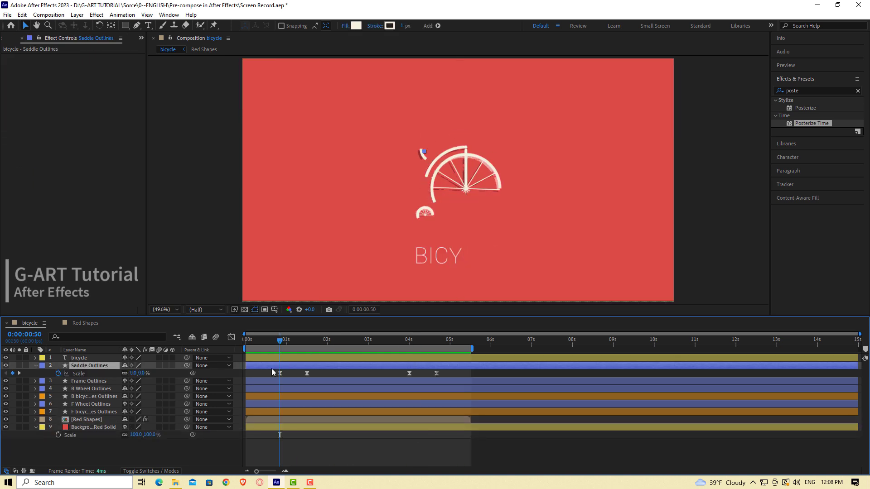
pyautogui.click(58, 435)
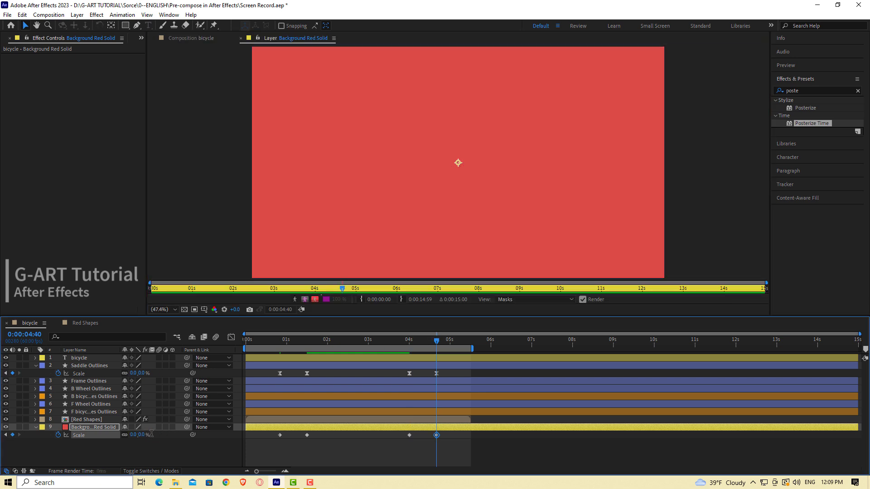
# - Ease the background's Scale keyframes and reshape their speed graph so the scaling peaks sharply at both ends
pyautogui.rightClick(314, 434)
pyautogui.rightClick(280, 436)
pyautogui.click(419, 372)
pyautogui.click(231, 337)
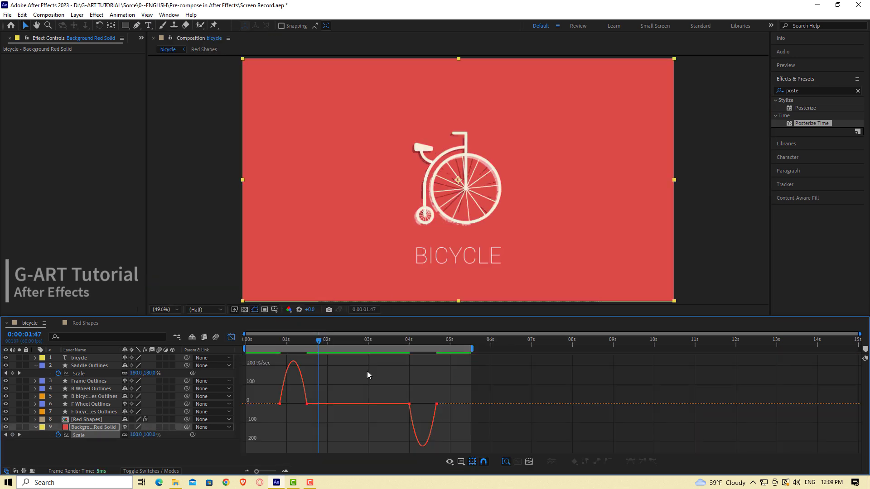
pyautogui.moveTo(298, 404); pyautogui.dragTo(291, 404)
pyautogui.click(409, 416)
pyautogui.moveTo(418, 416); pyautogui.dragTo(423, 416)
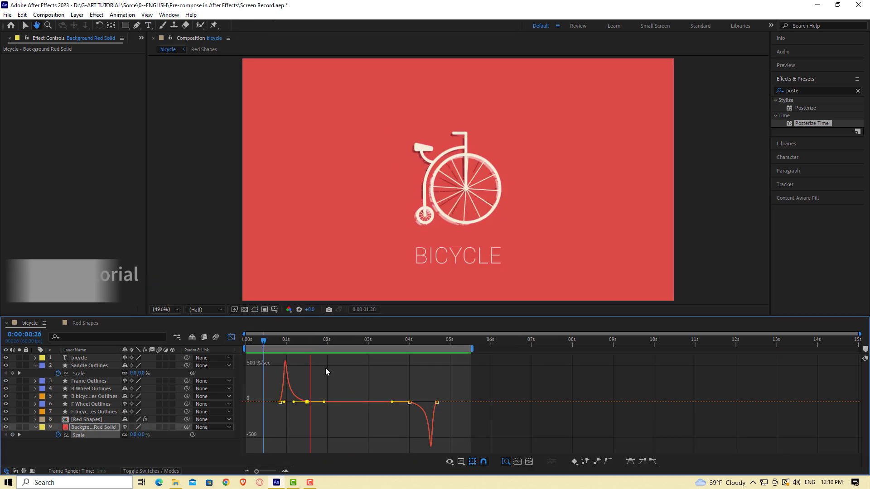
pyautogui.hotkey('shift', 'F3')
# - Pre-compose the Background Red Solid layer as Background Red Solid Comp 1, leaving all attributes in 'bicycle'
pyautogui.click(89, 426)
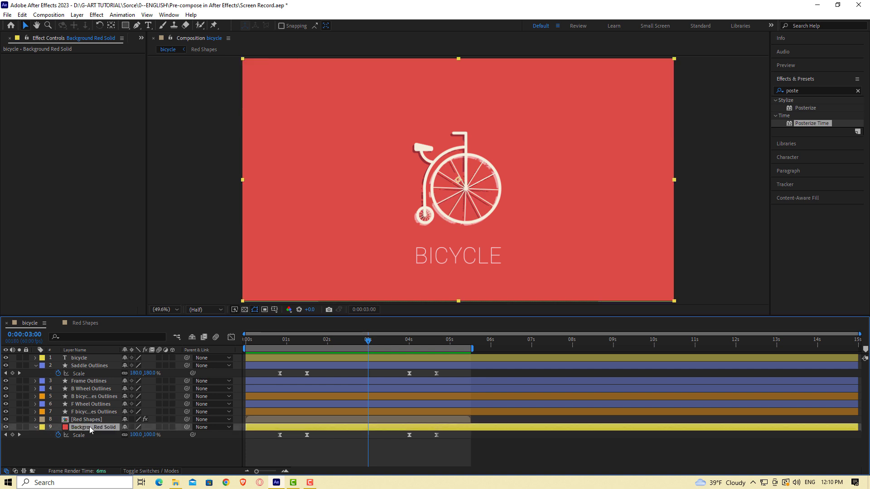
pyautogui.rightClick(89, 425)
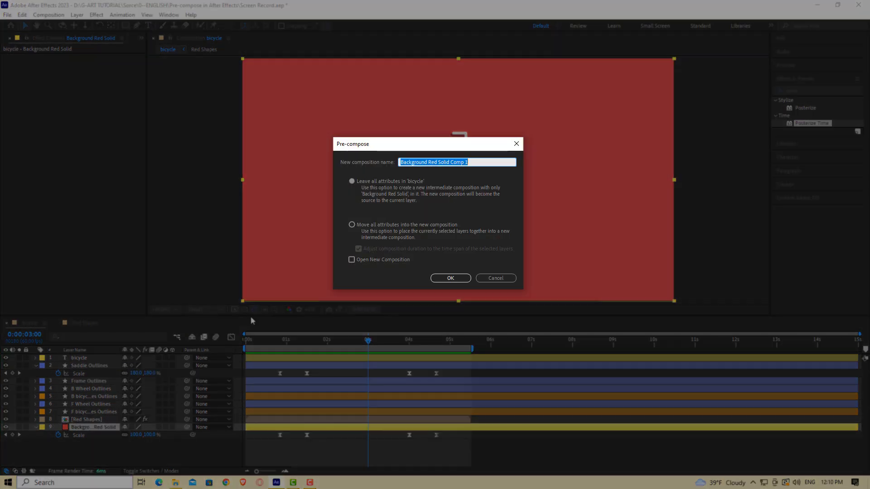
pyautogui.click(352, 181)
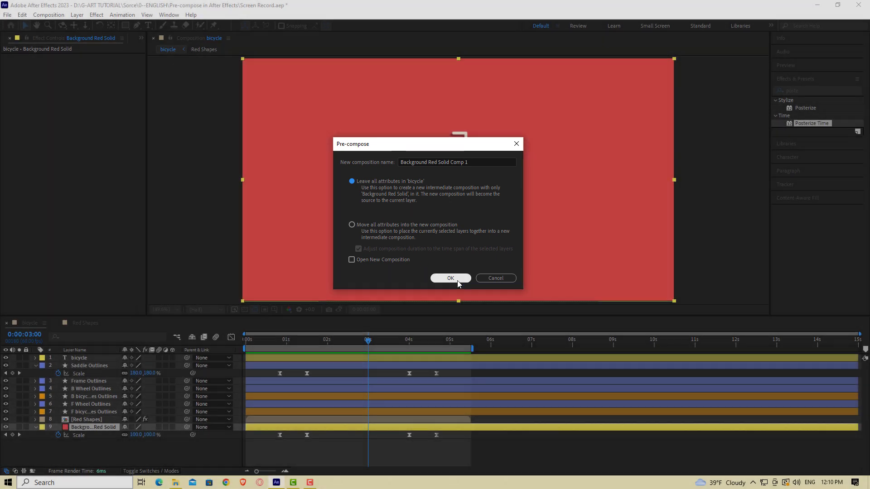
pyautogui.click(450, 278)
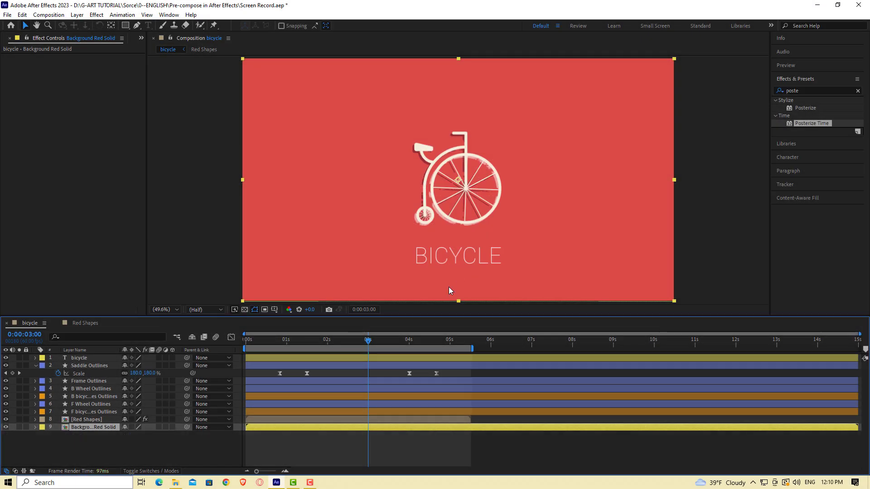
# - Open the background pre-composition, examine the solid's Transform properties for keyframes and preview it
pyautogui.doubleClick(89, 429)
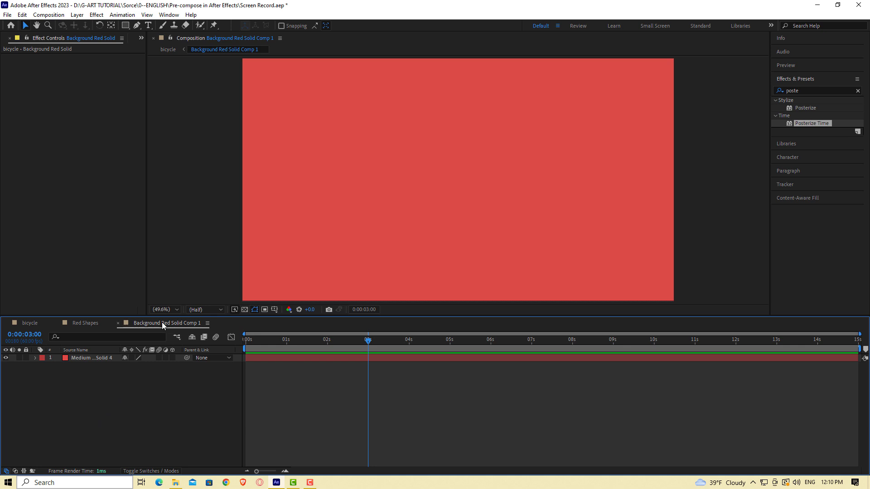
pyautogui.click(102, 358)
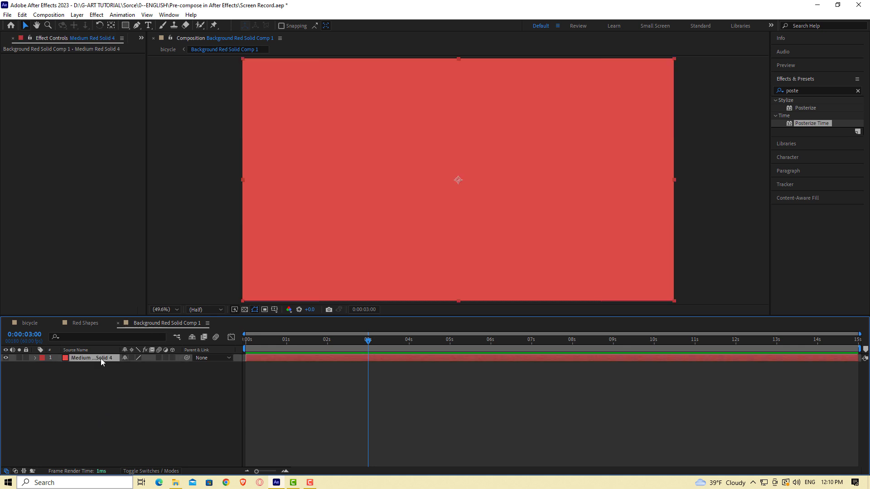
pyautogui.click(32, 359)
pyautogui.click(41, 367)
pyautogui.click(87, 388)
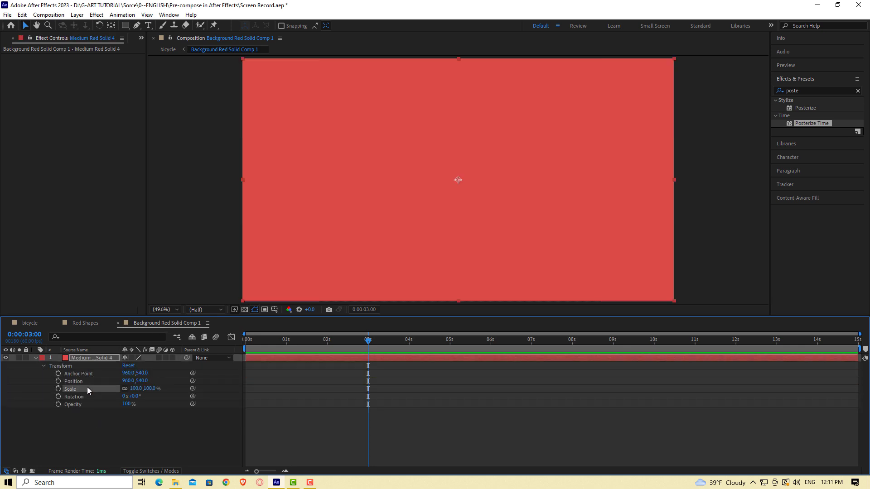
pyautogui.press('space')
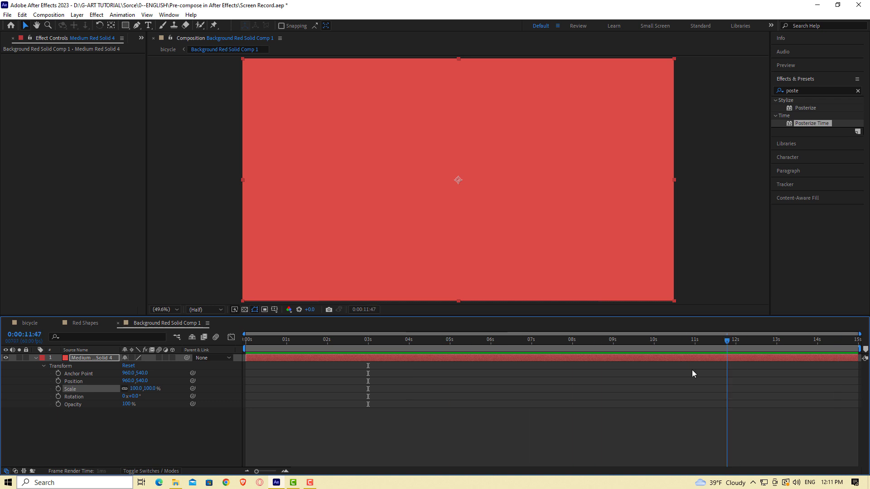
# - In the bicycle composition, examine the Scale keyframes on the pre-composed background layer and preview the animation
pyautogui.click(51, 323)
pyautogui.click(37, 427)
pyautogui.click(88, 449)
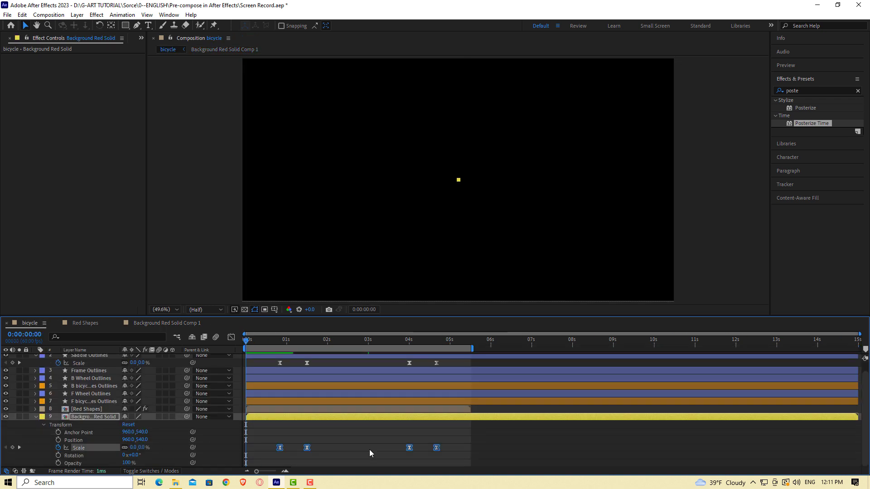
pyautogui.press('space')
# - Apply the Hue/Saturation effect to the red solid inside Background Red Solid Comp 1
pyautogui.click(167, 323)
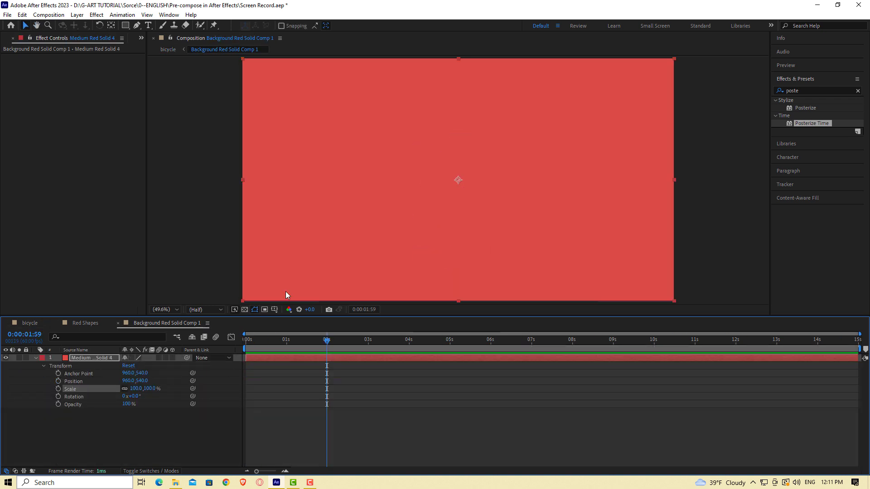
pyautogui.click(857, 91)
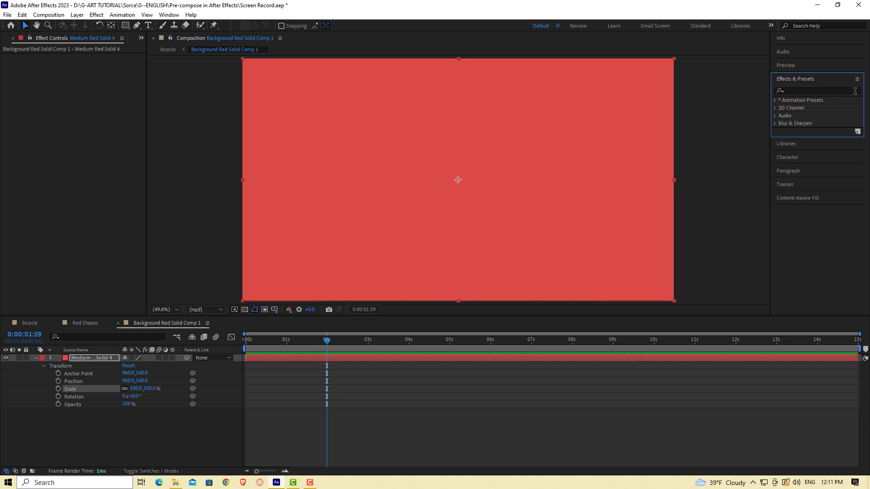
pyautogui.click(821, 91)
pyautogui.write('sat')
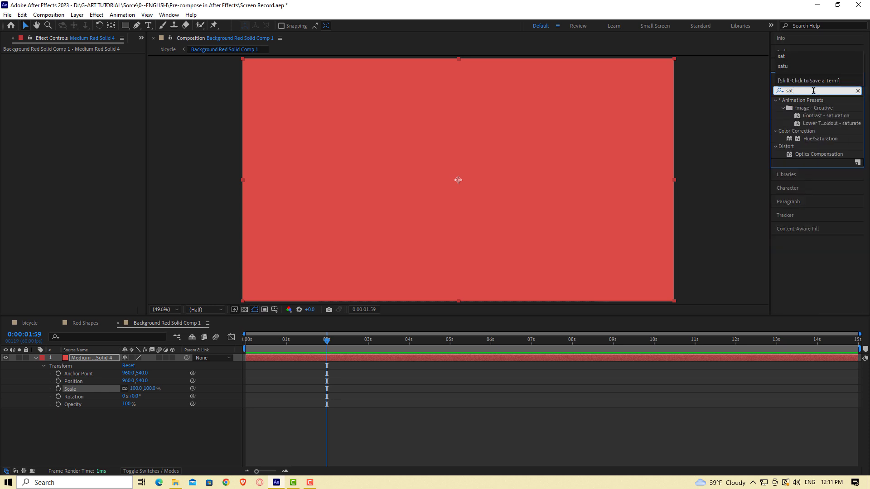
pyautogui.moveTo(825, 138); pyautogui.dragTo(91, 358)
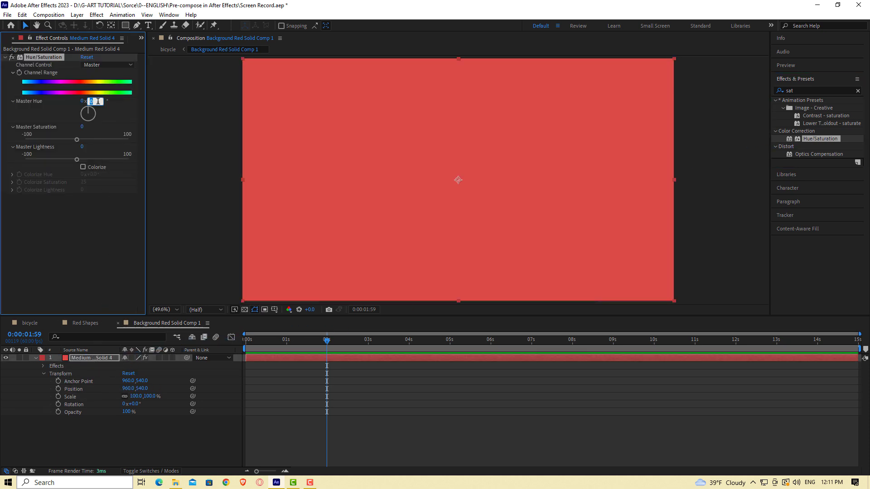
# - Set the solid's Master Hue to 45° and preview the recoloured background in the bicycle composition
pyautogui.write('45')
pyautogui.press('Return')
pyautogui.click(23, 323)
pyautogui.press('space')
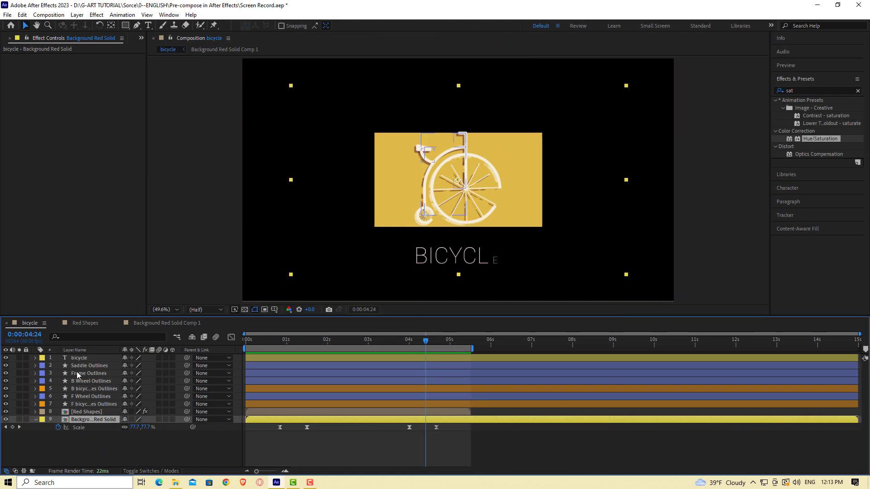
# - Check which Pre-compose options are offered for the Saddle Outlines shape layer and the bicycle text layer, cancelling both
pyautogui.click(80, 366)
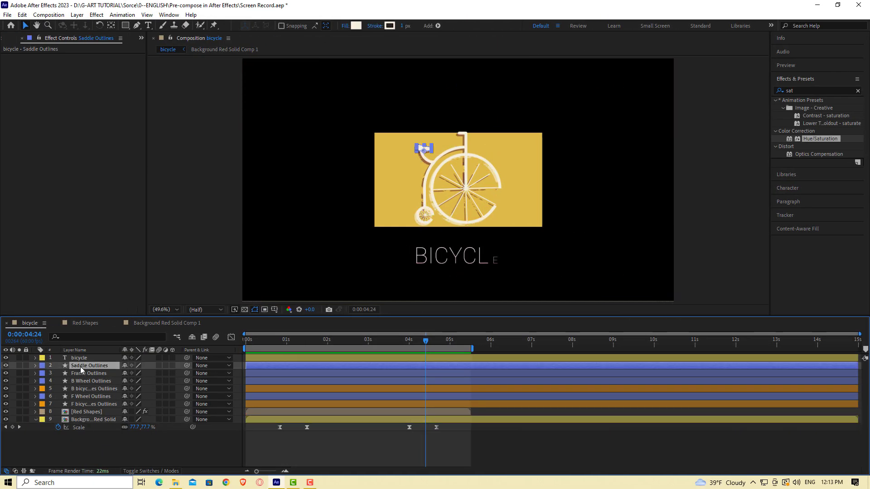
pyautogui.rightClick(112, 366)
pyautogui.click(170, 305)
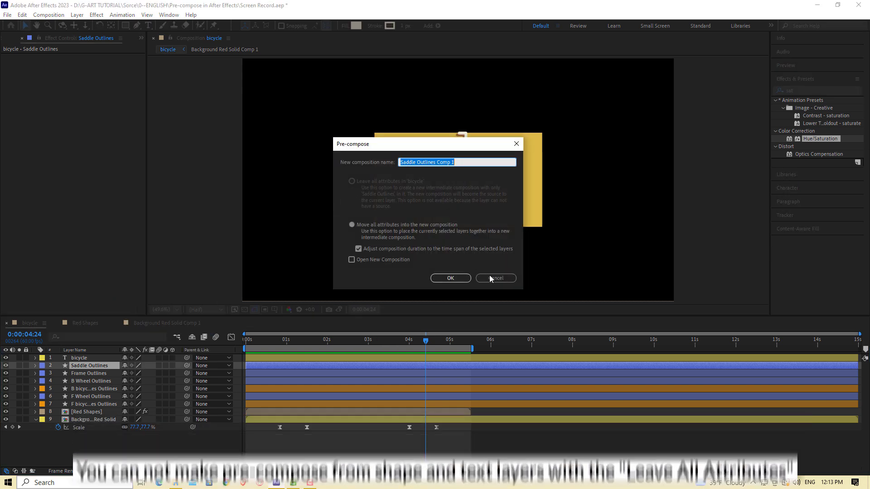
pyautogui.click(494, 278)
pyautogui.rightClick(93, 359)
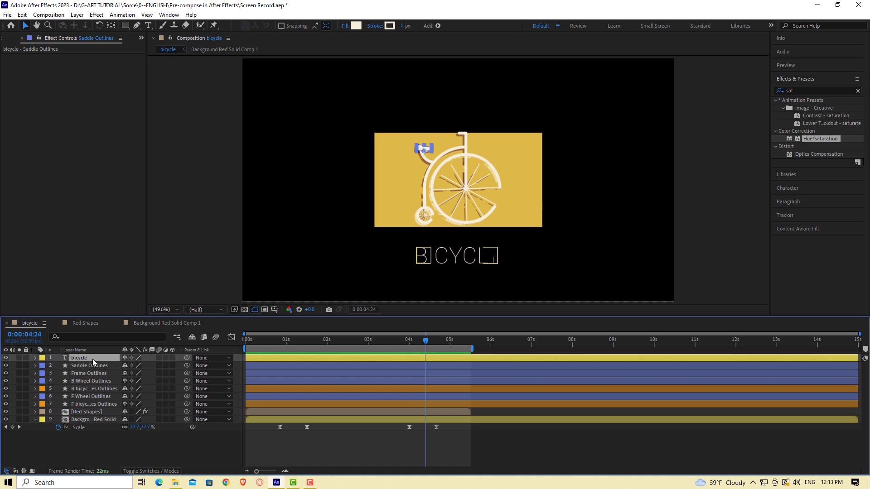
pyautogui.click(145, 299)
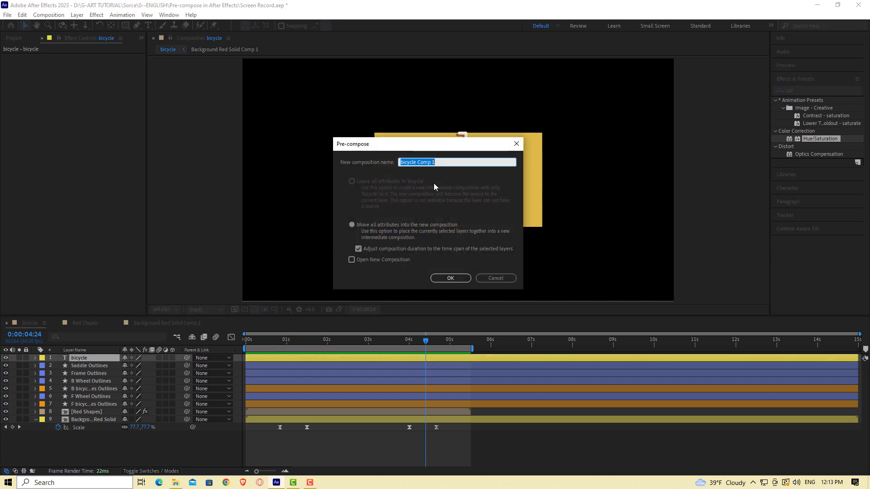
pyautogui.click(496, 279)
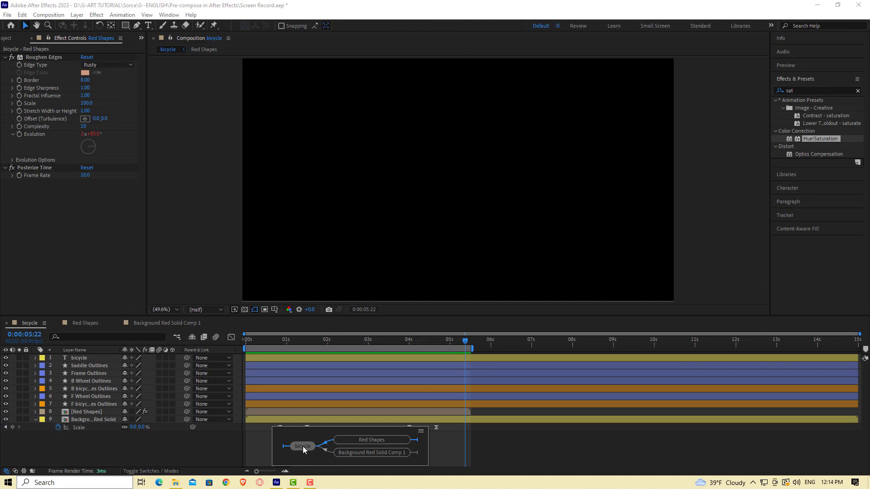
# - Open the Red Shapes composition and navigate from it to Background Red Solid Comp 1 with the Mini-Flowchart
pyautogui.doubleClick(334, 411)
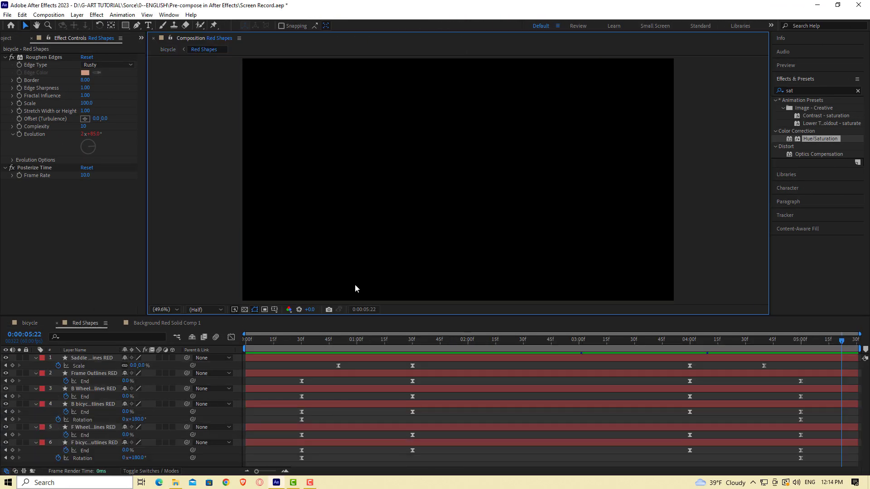
pyautogui.press('Tab')
pyautogui.press('Right')
pyautogui.press('Down')
pyautogui.press('Left')
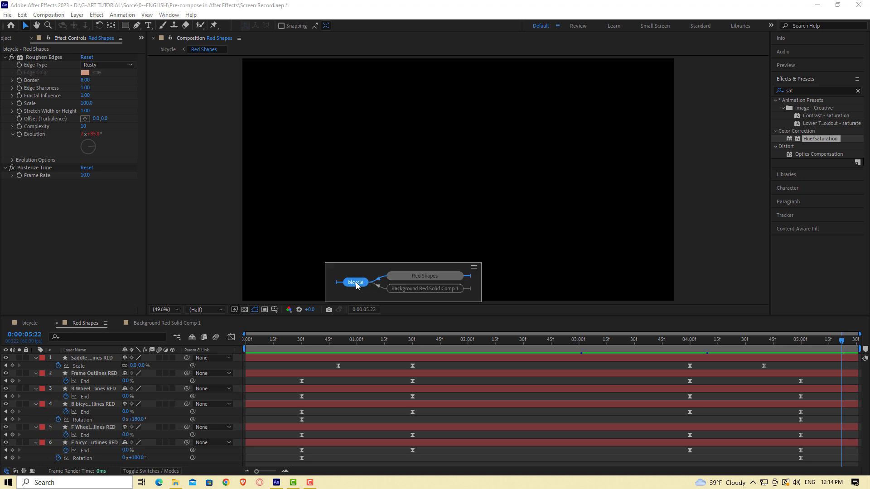
pyautogui.press('Right')
pyautogui.press('Down')
pyautogui.press('Up')
pyautogui.press('Left')
pyautogui.press('Right')
pyautogui.press('Down')
pyautogui.press('Return')
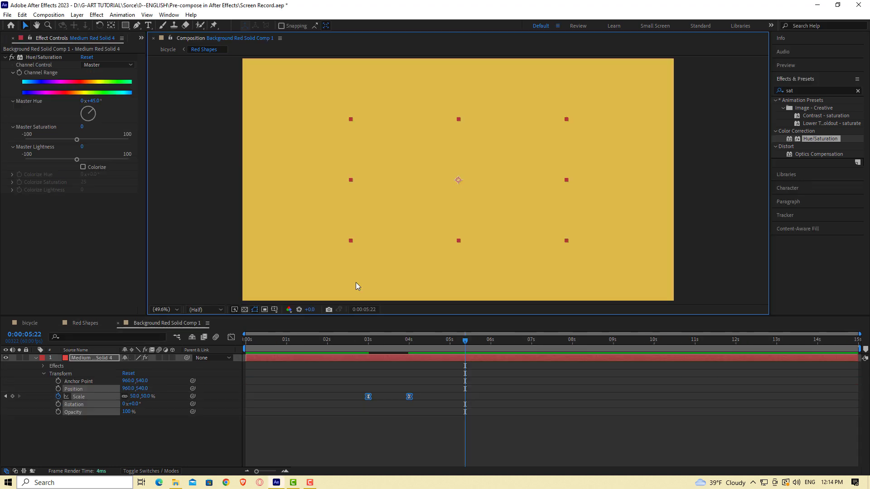
# - Browse the composition hierarchy in the Mini-Flowchart, return to the bicycle composition and preview it
pyautogui.press('Tab')
pyautogui.press('Left')
pyautogui.press('Right')
pyautogui.press('Left')
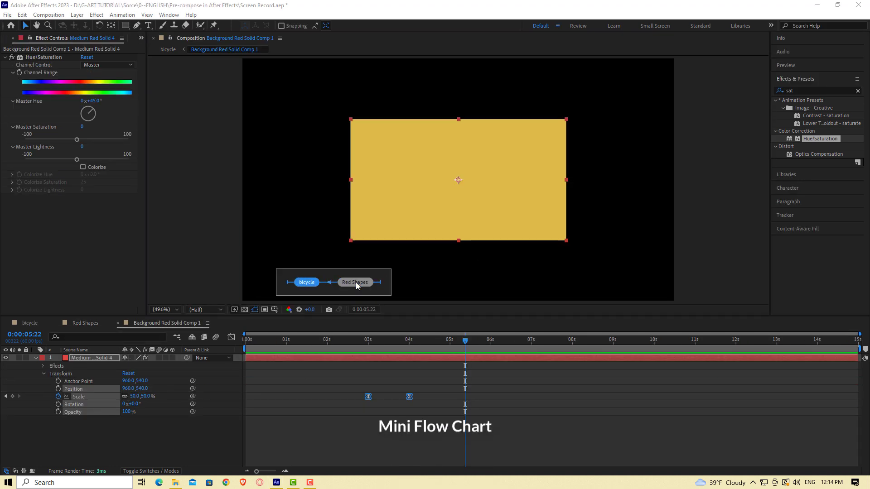
pyautogui.click(330, 427)
pyautogui.click(29, 323)
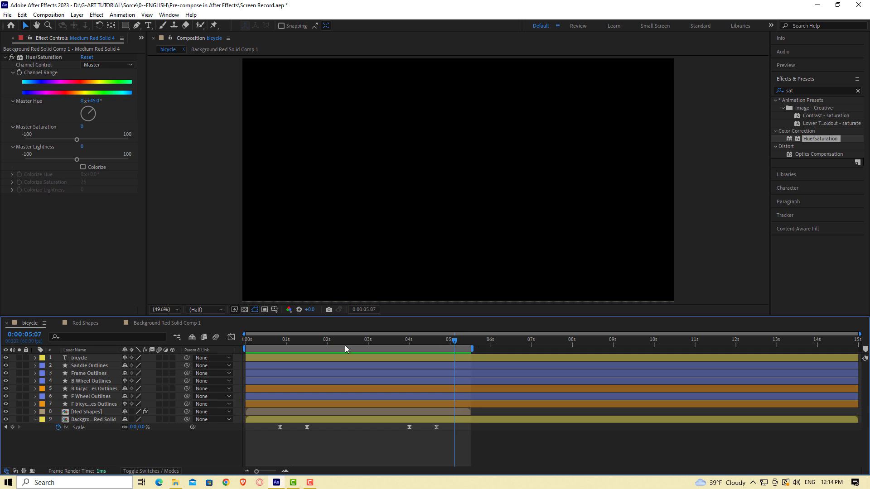
pyautogui.press('space')
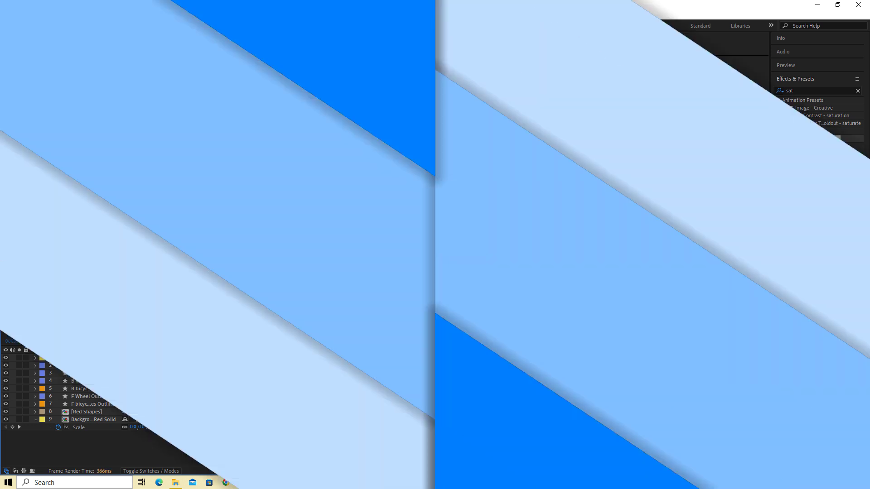